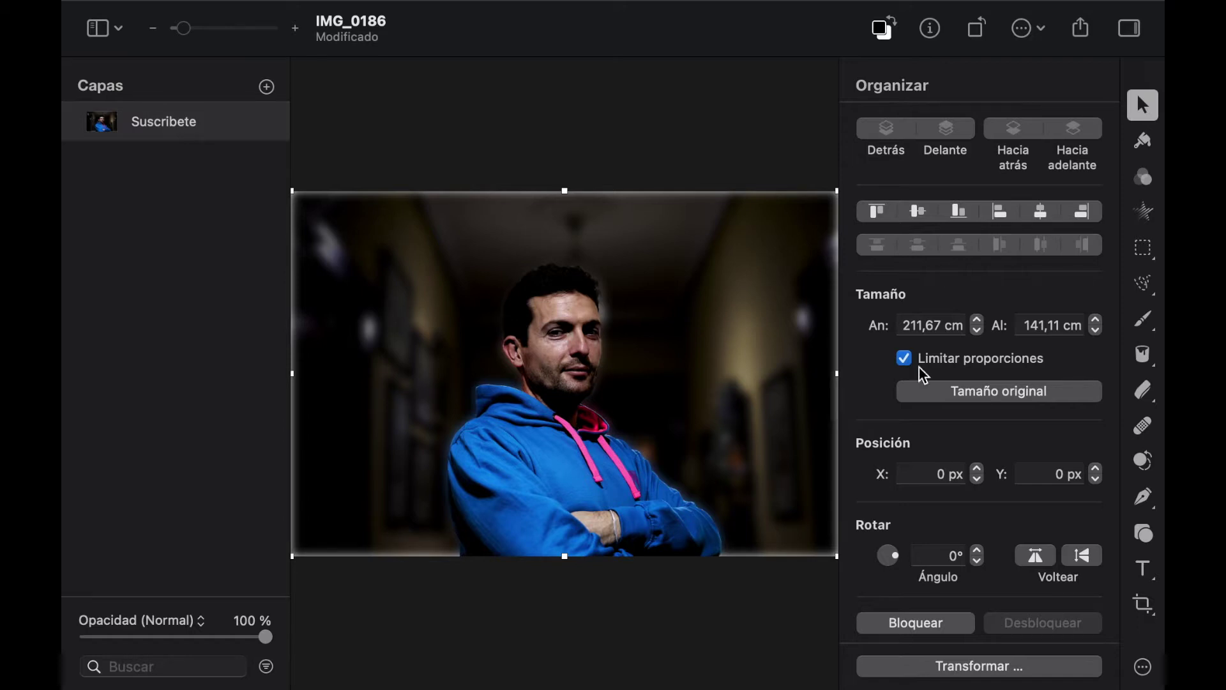
Select the man's face with the Quick Selection tool, adding the areas around the eye and mouth
click(1143, 666)
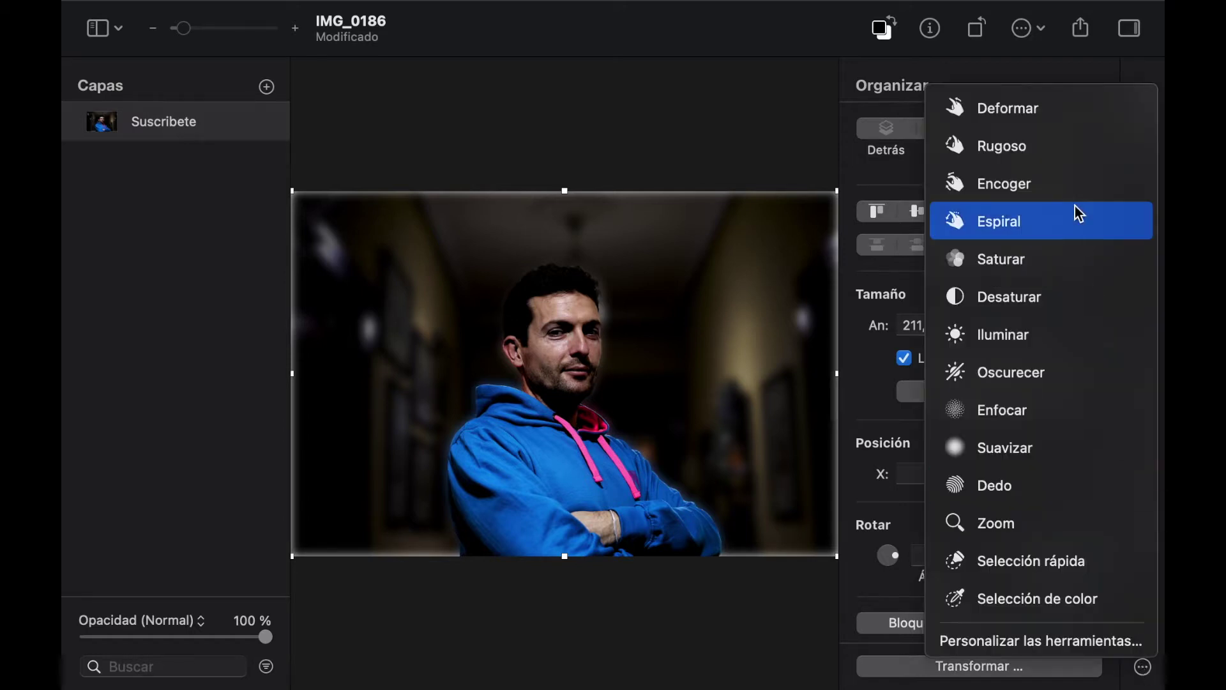
click(1009, 568)
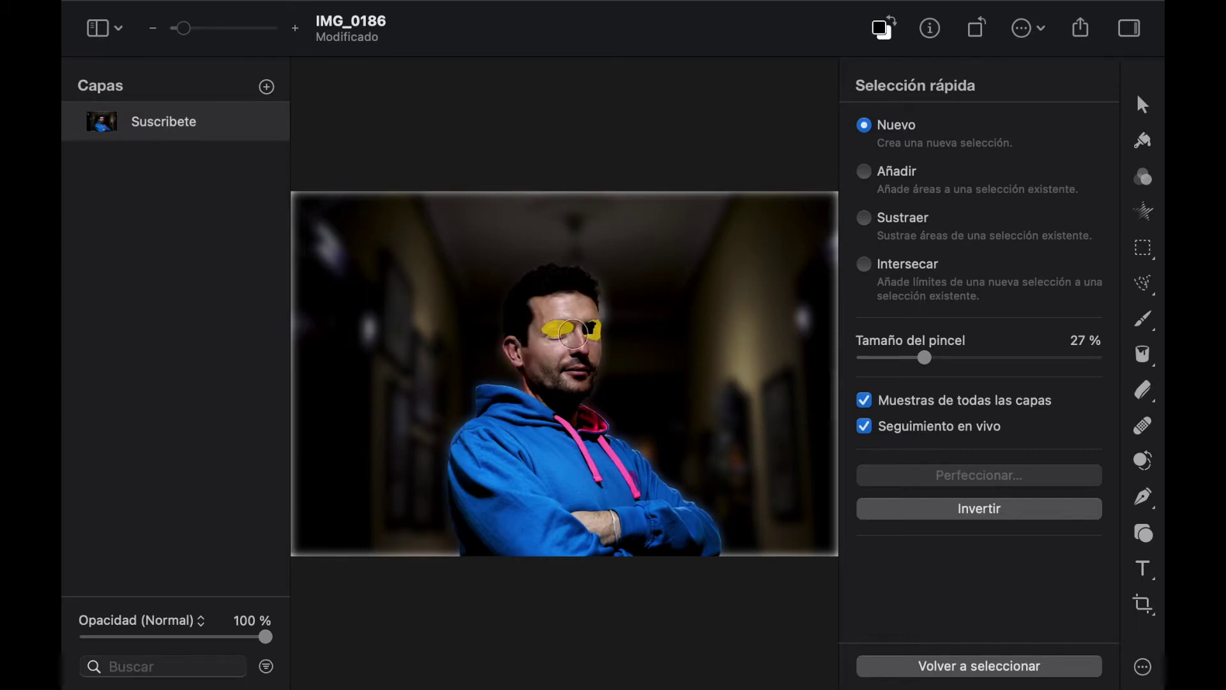
drag(552, 319, 553, 312)
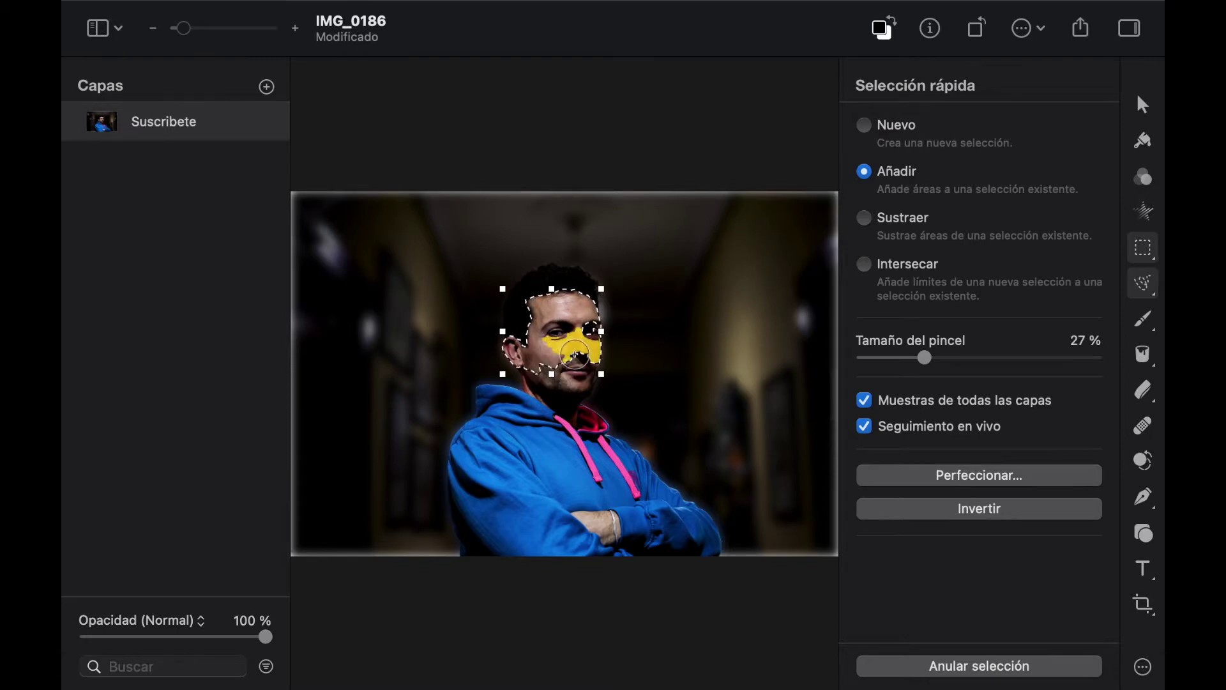
key(shift)
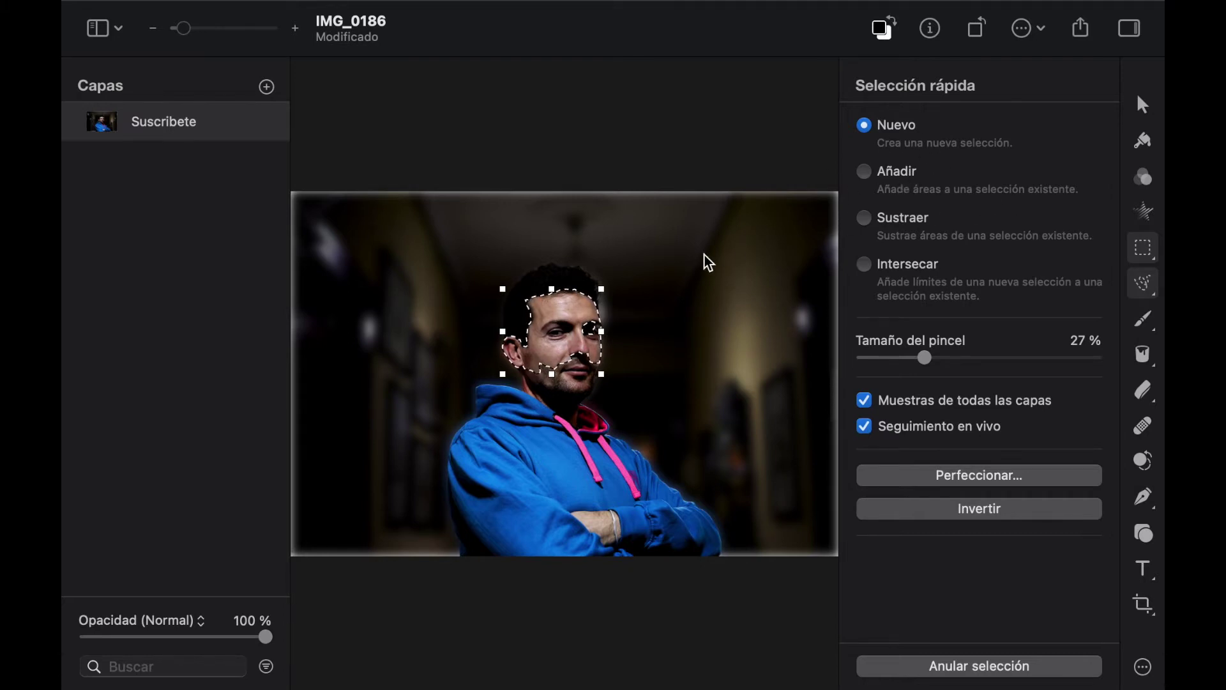
key(shift)
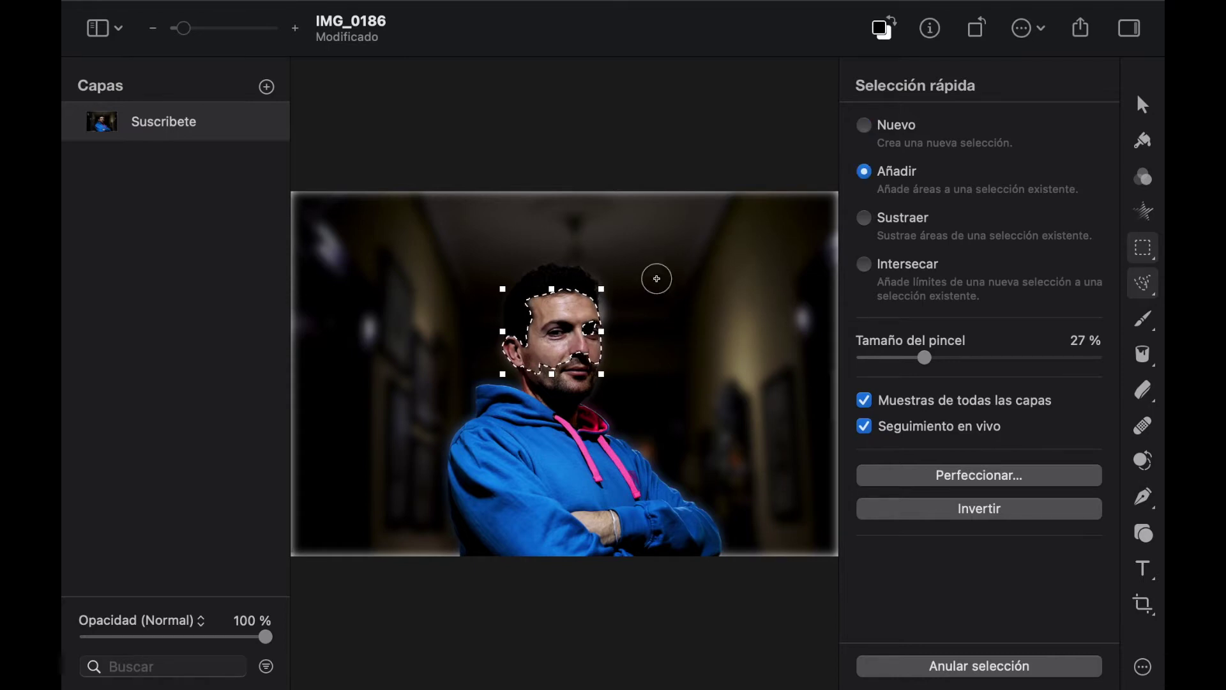
mouse_move(597, 329)
mouse_down()
mouse_move(570, 308)
mouse_move(557, 381)
mouse_up()
Extend the quick selection over the man's chin and neck down to the hoodie collar
scroll(557, 381, up, 3)
drag(623, 276, 622, 270)
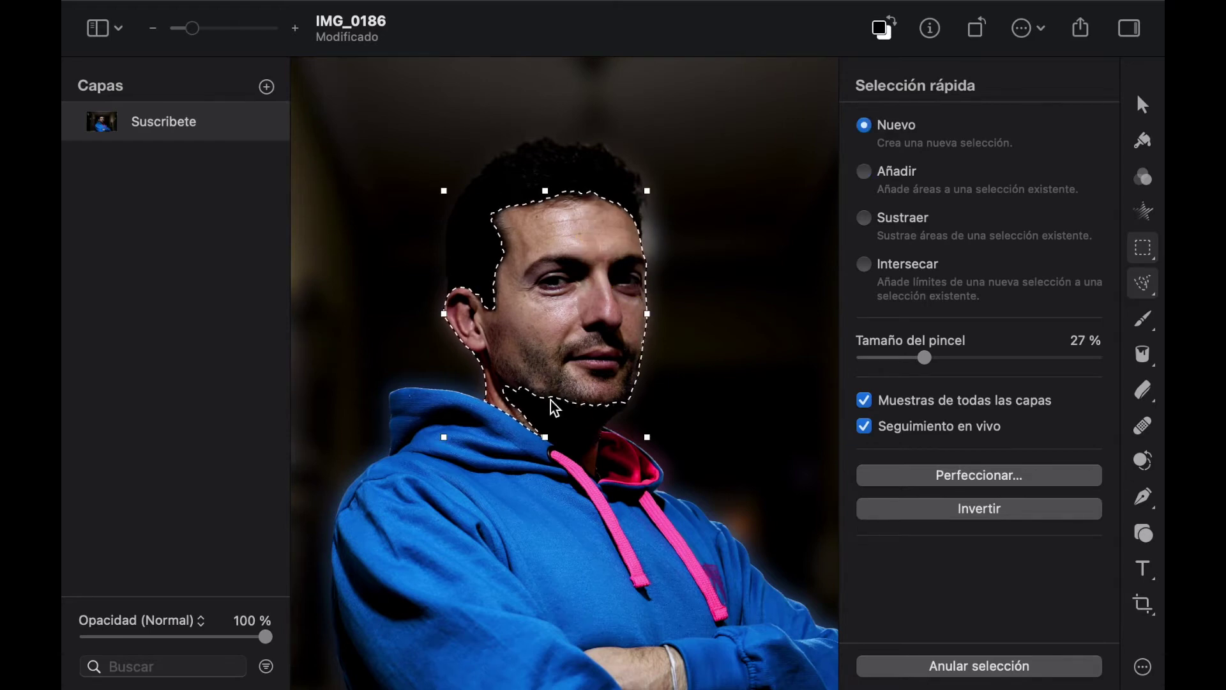
drag(547, 402, 547, 405)
drag(586, 452, 599, 428)
scroll(589, 461, up, 3)
scroll(594, 429, up, 3)
mouse_move(557, 336)
mouse_down()
mouse_move(522, 337)
mouse_move(490, 308)
mouse_move(663, 330)
mouse_move(609, 425)
mouse_move(632, 410)
mouse_up()
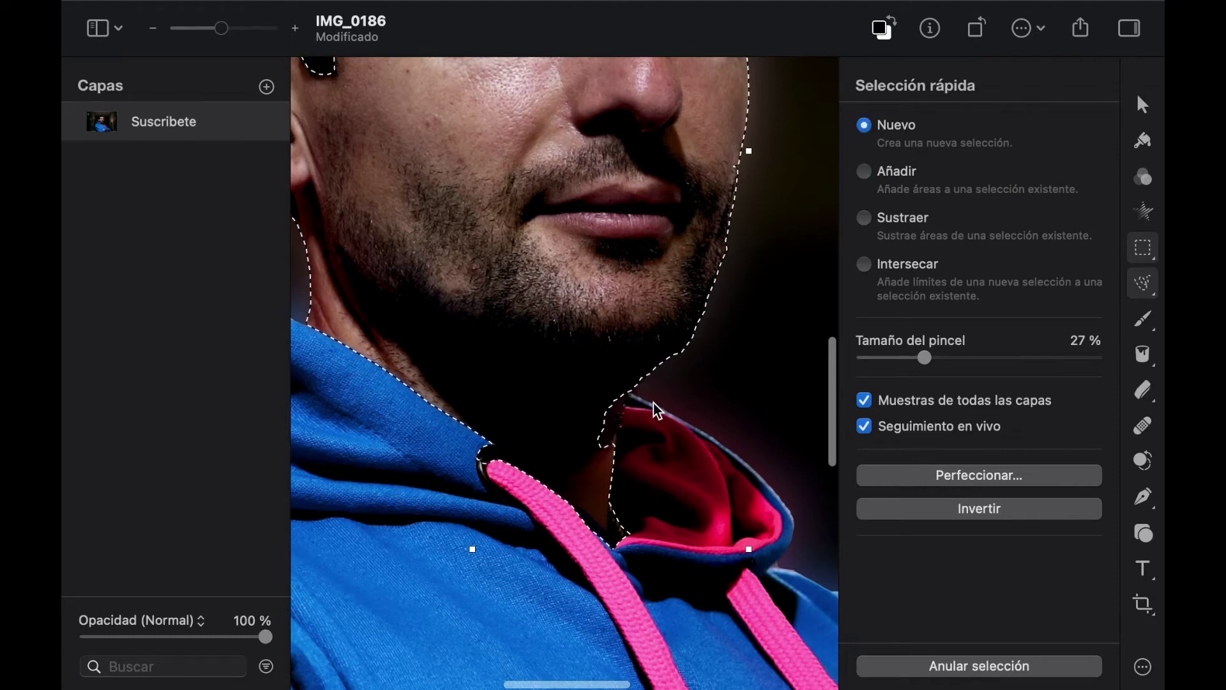
Add the missed notch beside the neck, near the hood's pink lining, to the selection with the Free Selection tool
click(1144, 282)
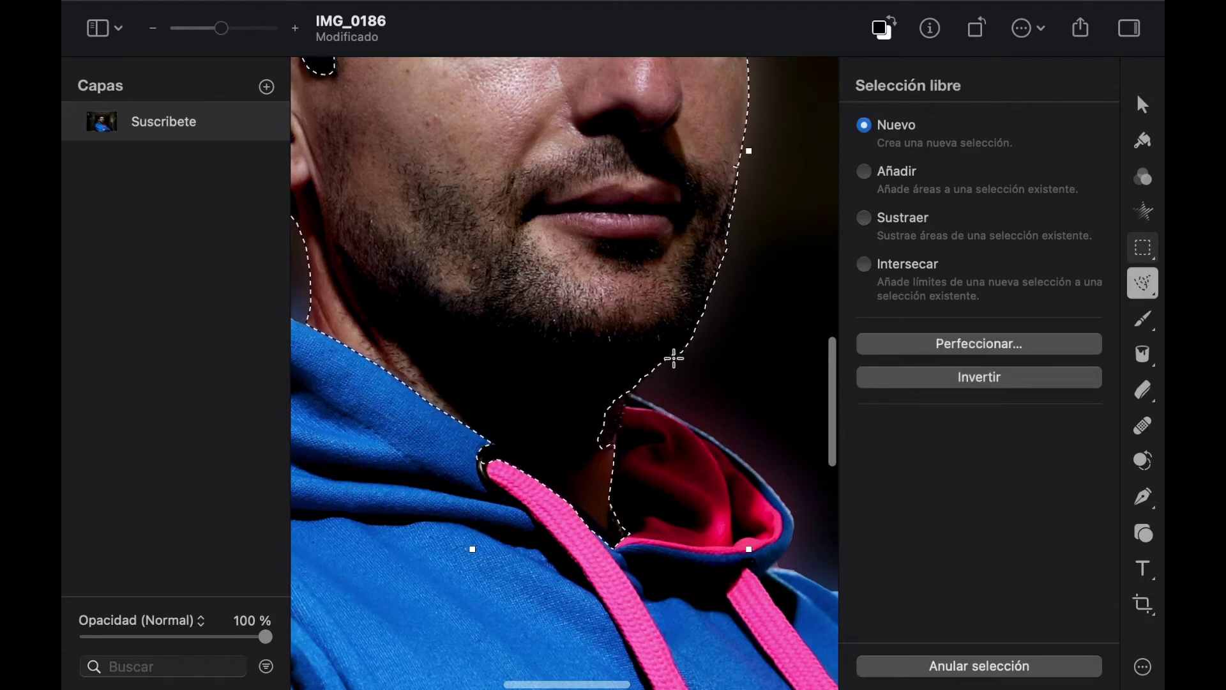
key(shift)
mouse_move(637, 377)
mouse_down()
mouse_move(613, 446)
mouse_move(562, 431)
mouse_move(604, 362)
mouse_move(636, 379)
mouse_up()
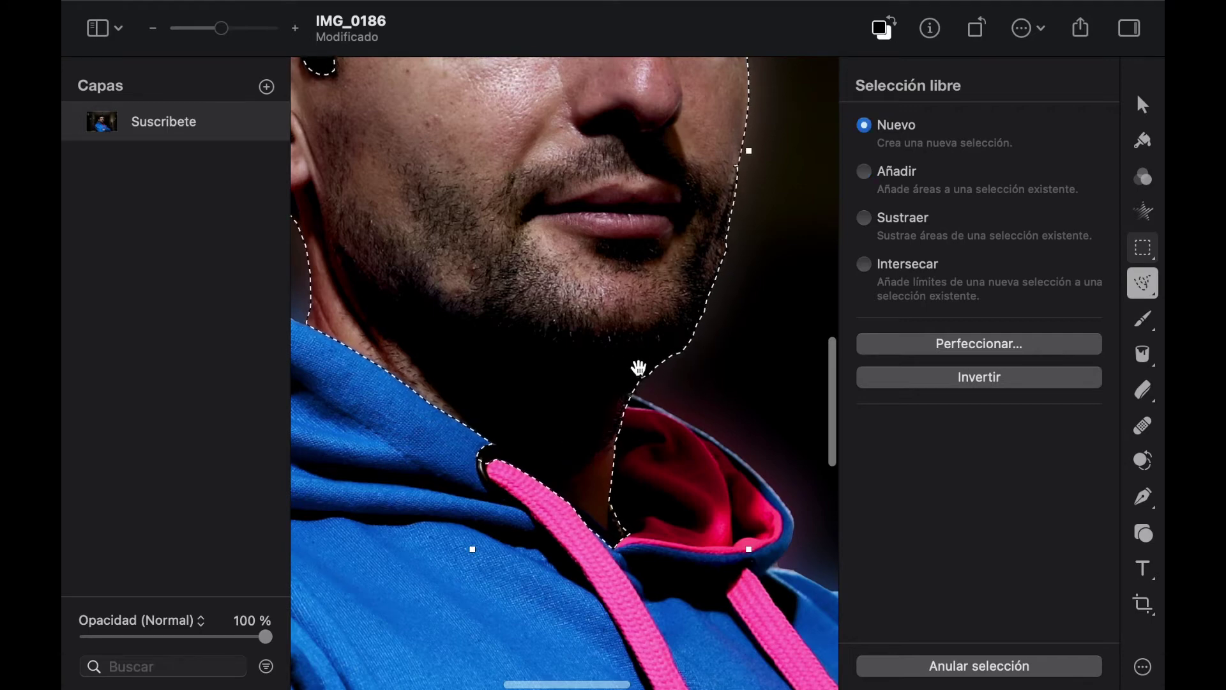
scroll(640, 243, down, 6)
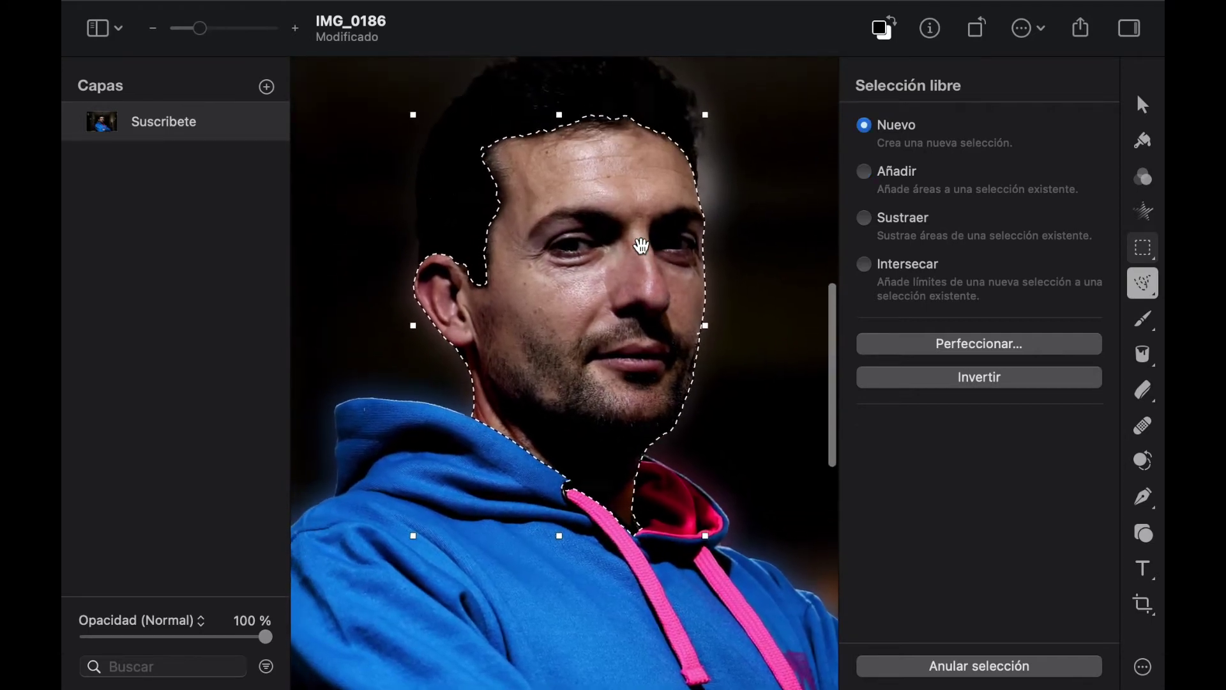
scroll(641, 246, down, 5)
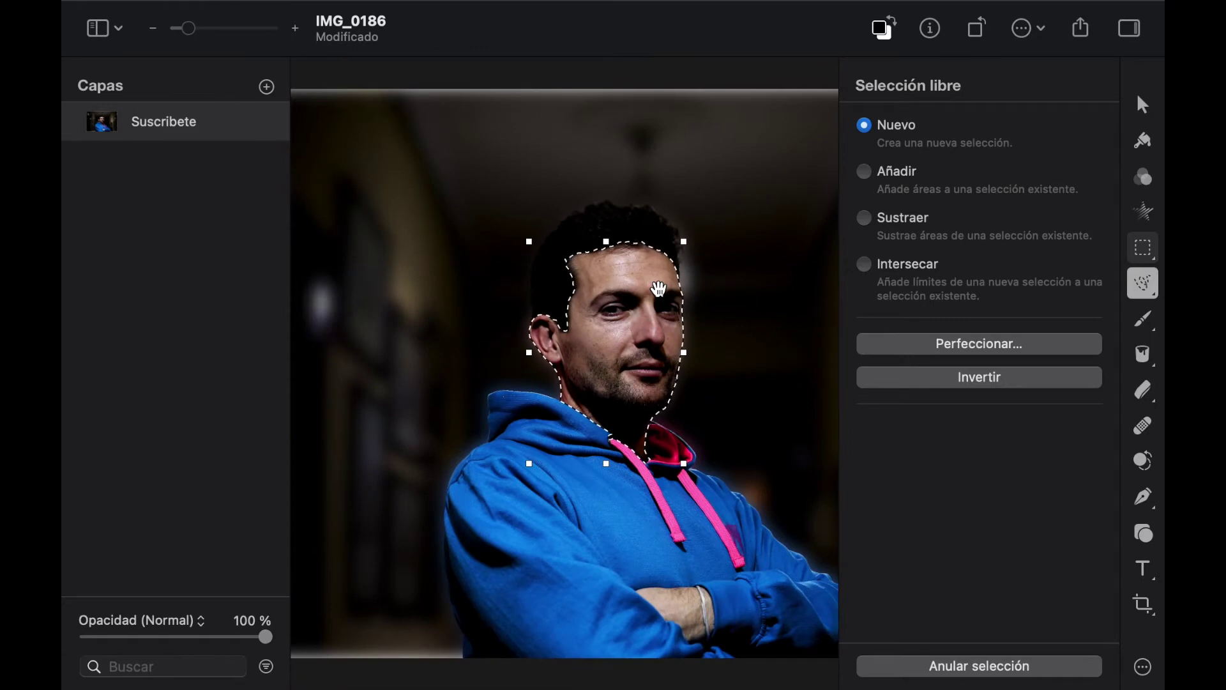
Open the effects for the selected face and review the list of preset collections
click(1148, 215)
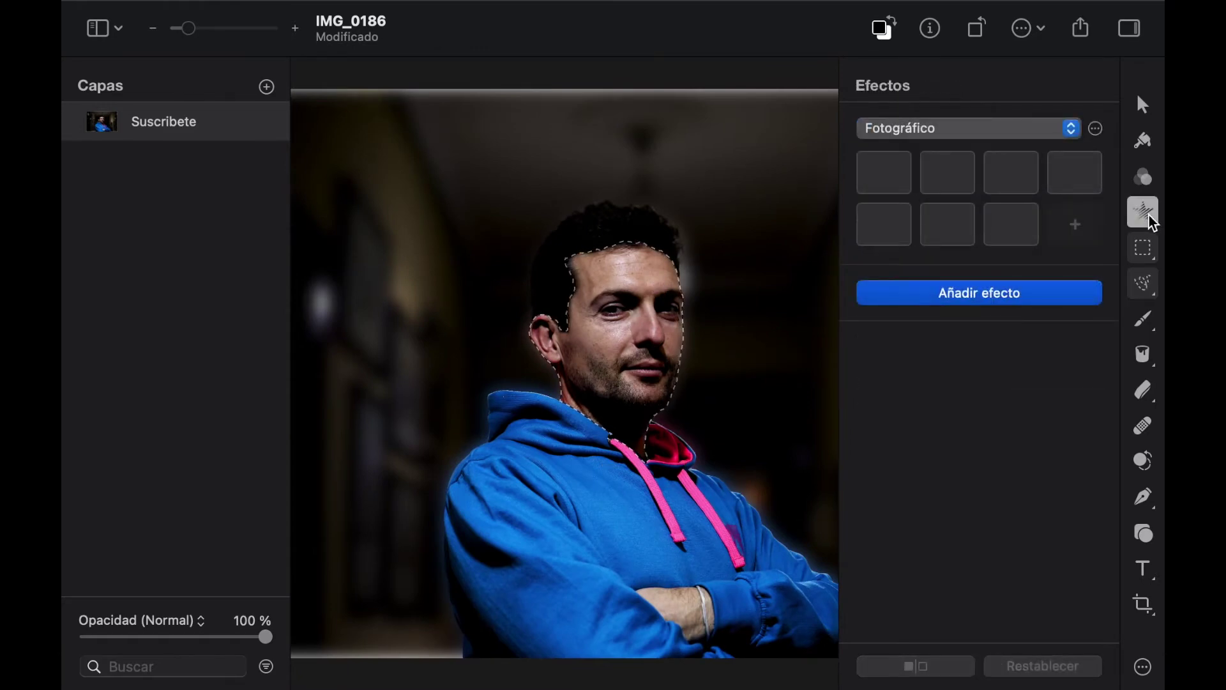
click(1071, 128)
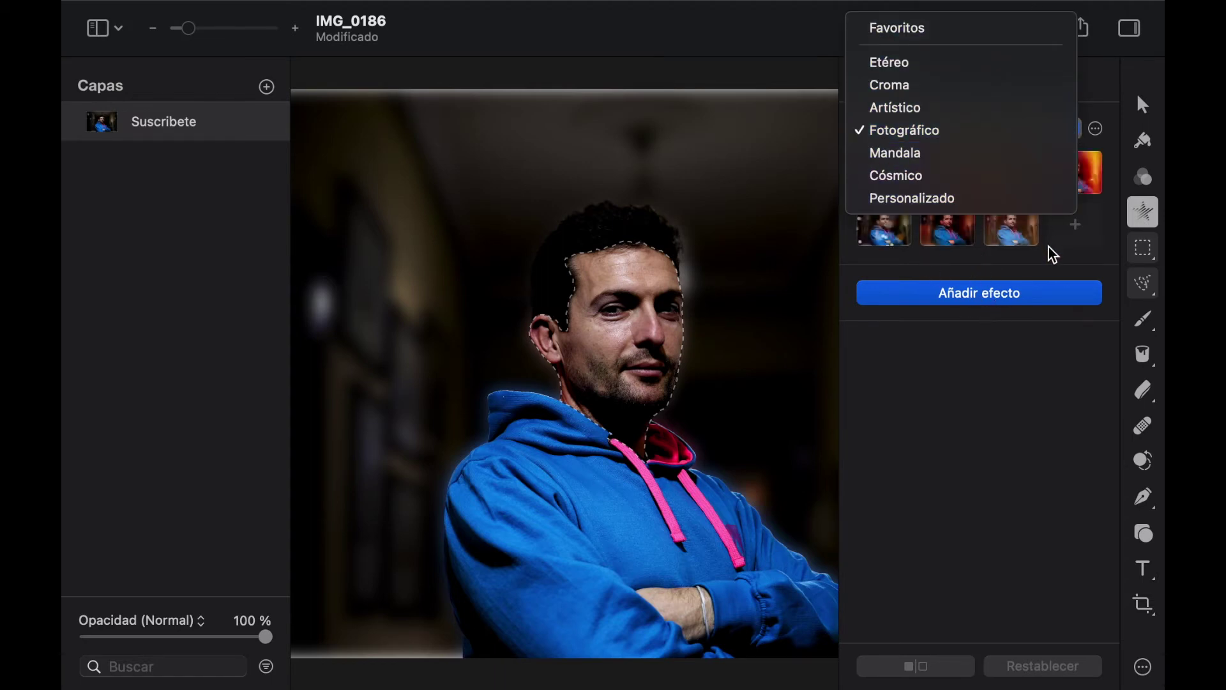
click(1100, 92)
click(1072, 129)
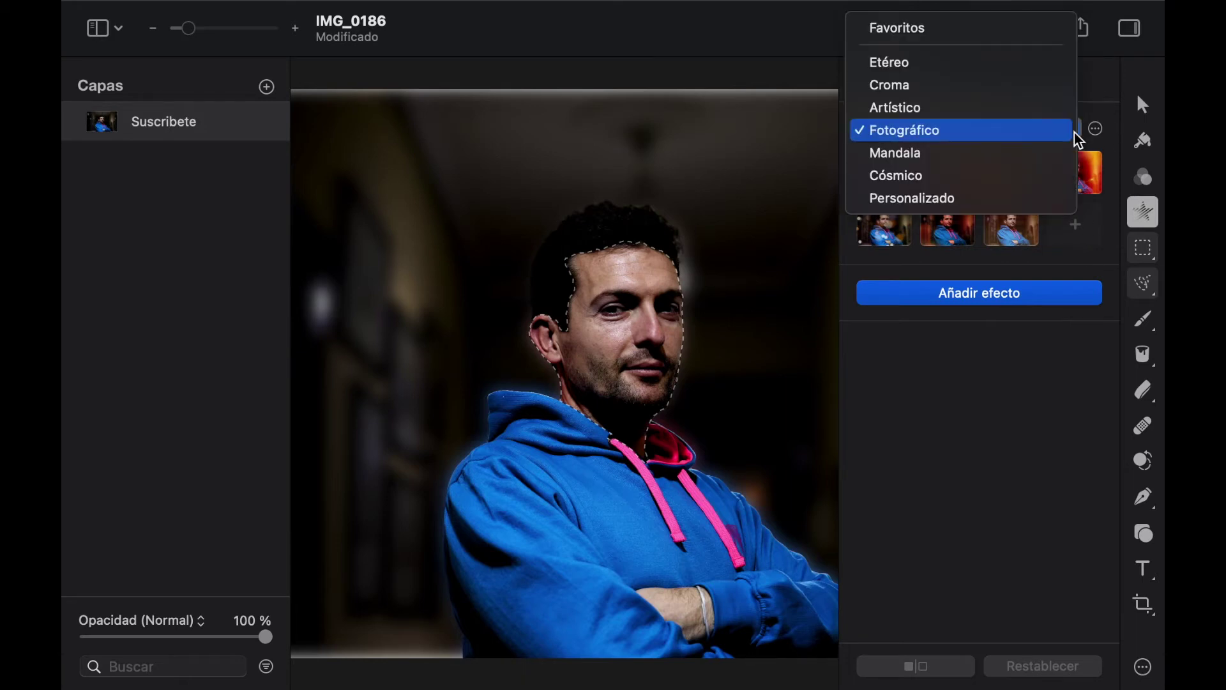
click(1101, 89)
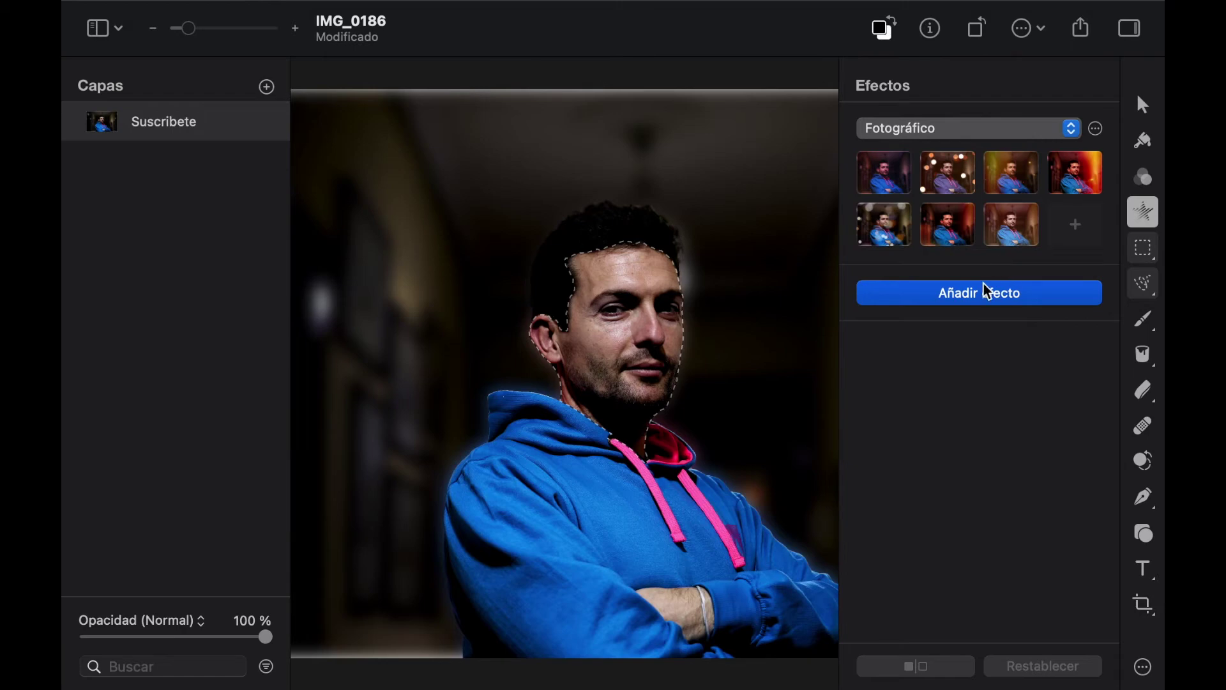
Examine the effects that can be added across the Distorsión, Enfocar, Ajuste de color, Mosaico, Estilizar and Semitono categories
click(980, 302)
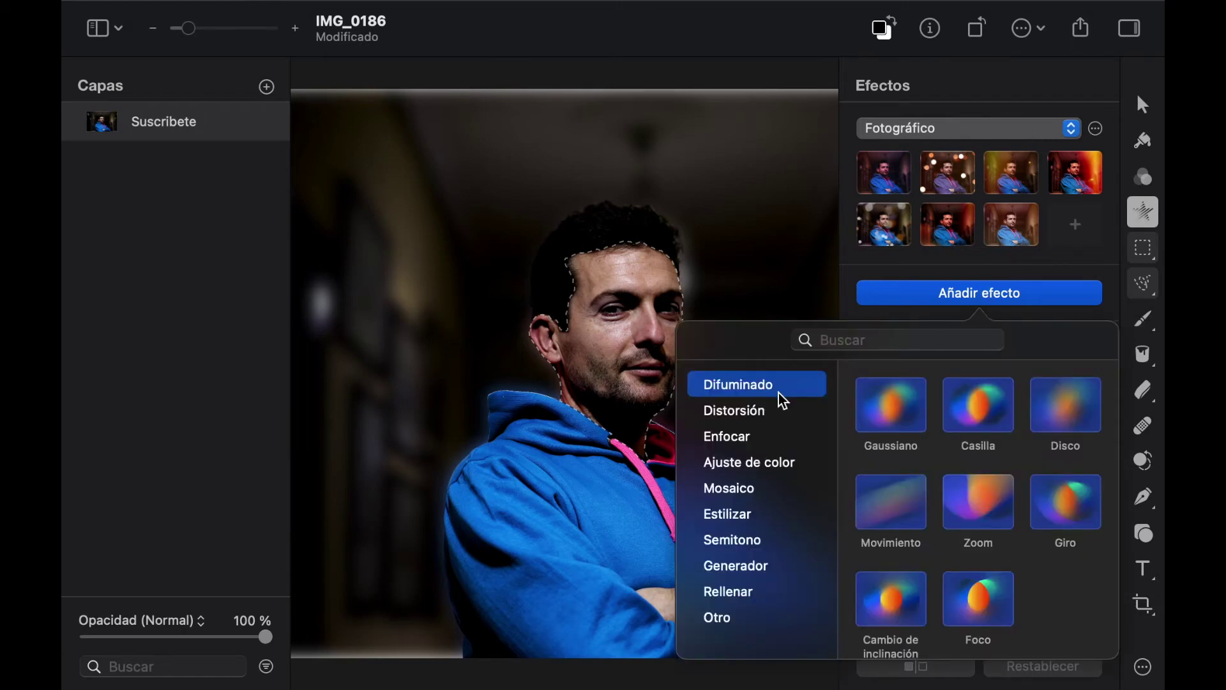
click(741, 410)
click(731, 434)
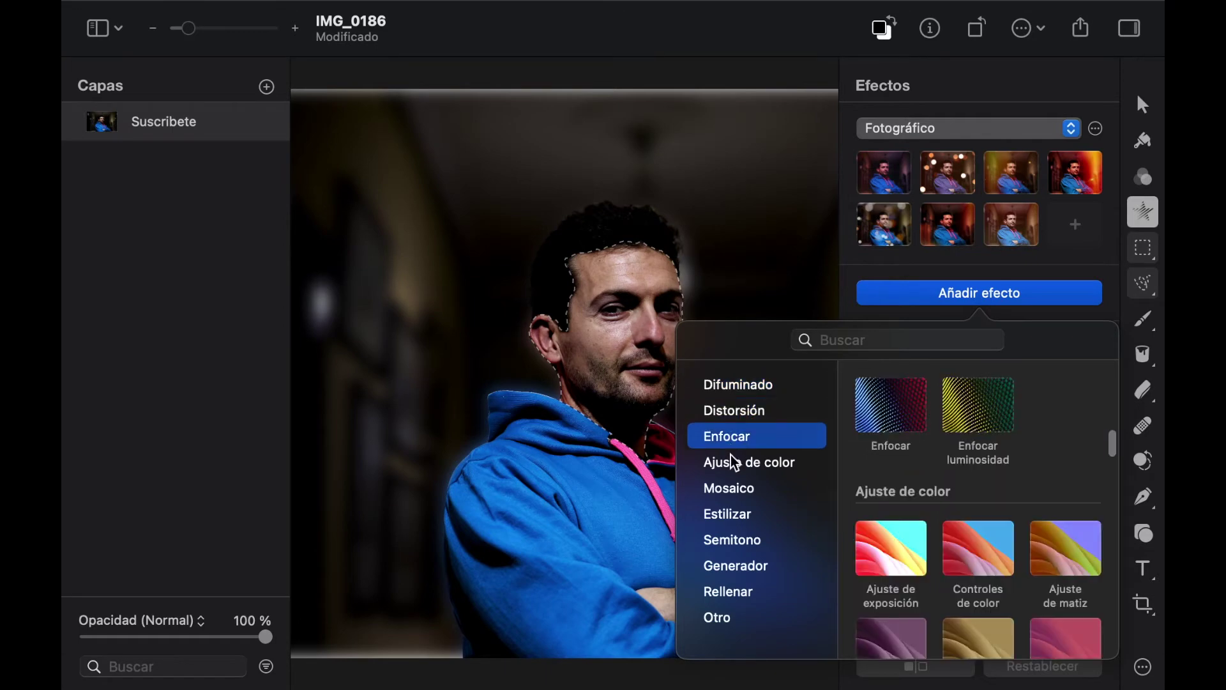
click(731, 459)
click(730, 514)
click(735, 491)
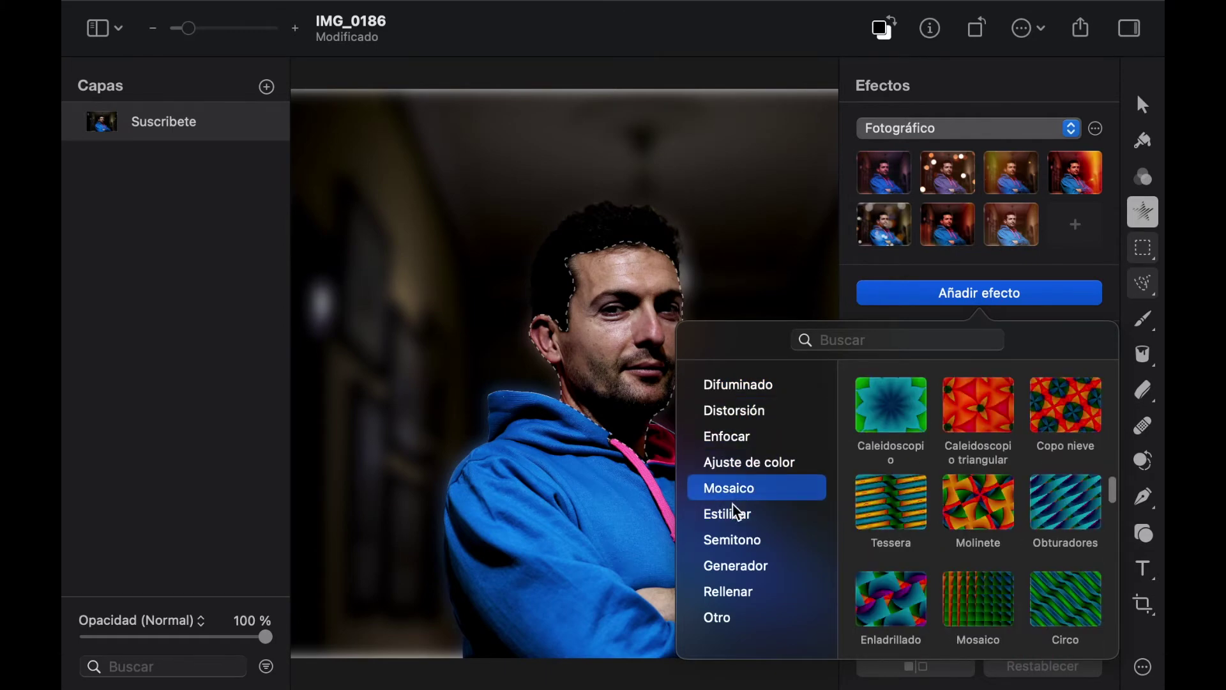
click(729, 539)
scroll(915, 546, down, 5)
scroll(916, 546, up, 3)
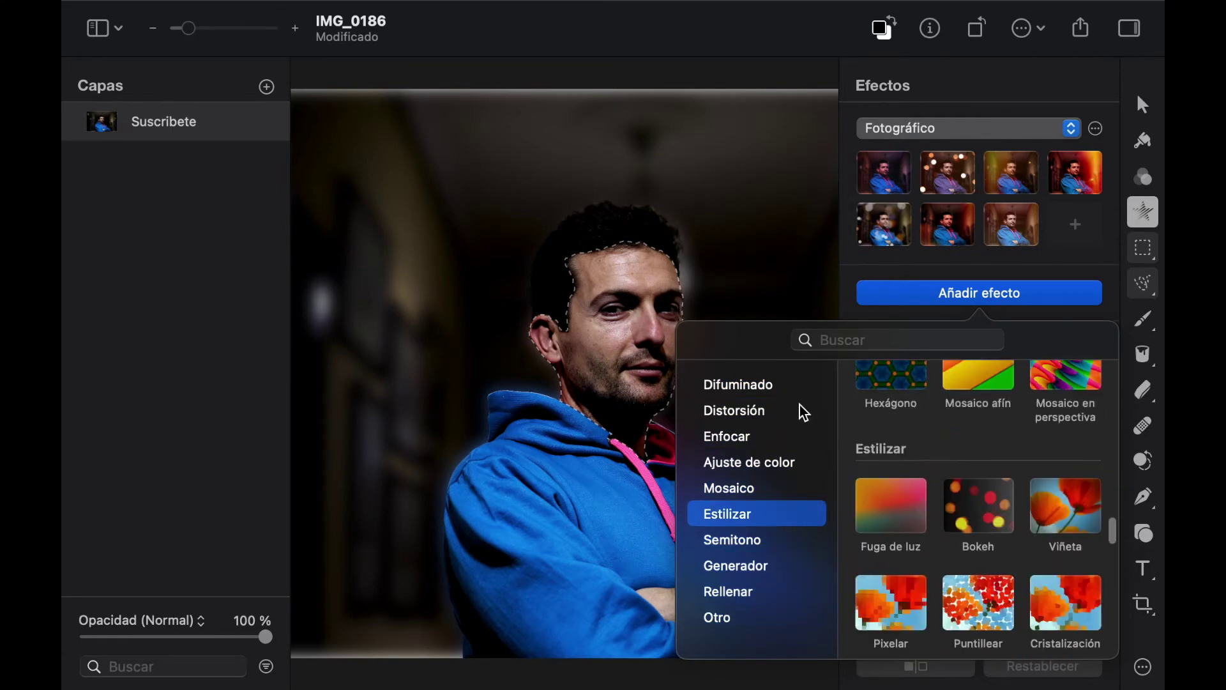
Add a Gaussiano blur to the selected face and toggle it off and on to compare the result
click(761, 391)
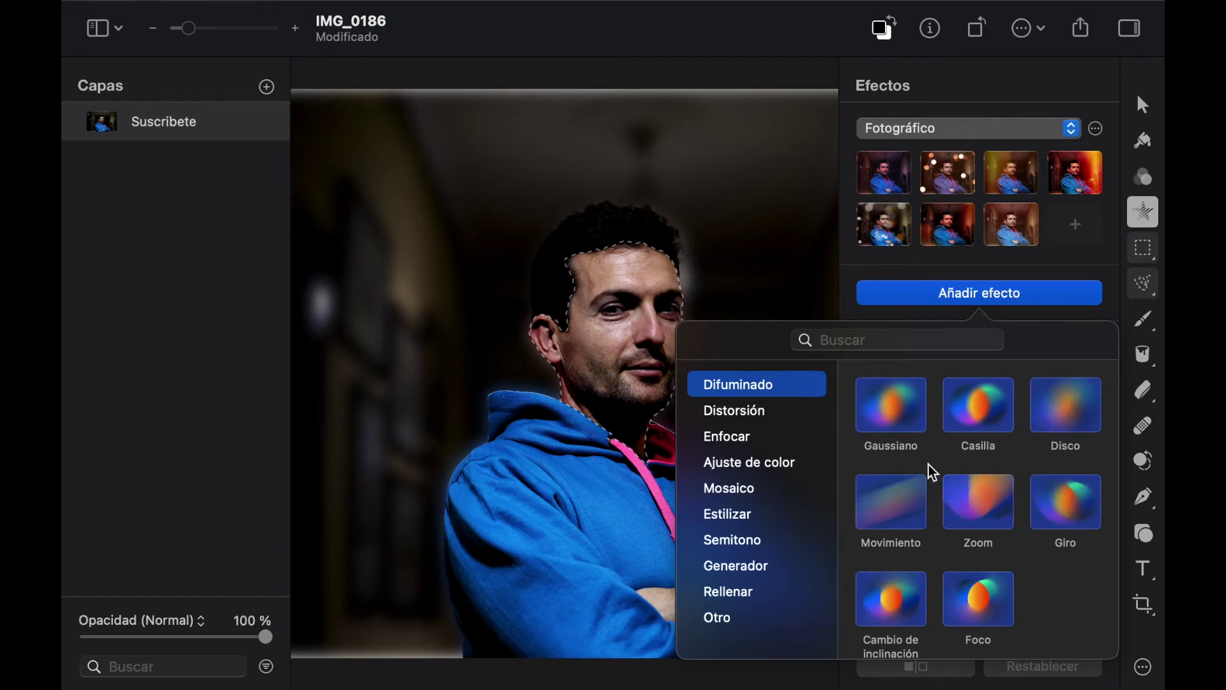
click(906, 416)
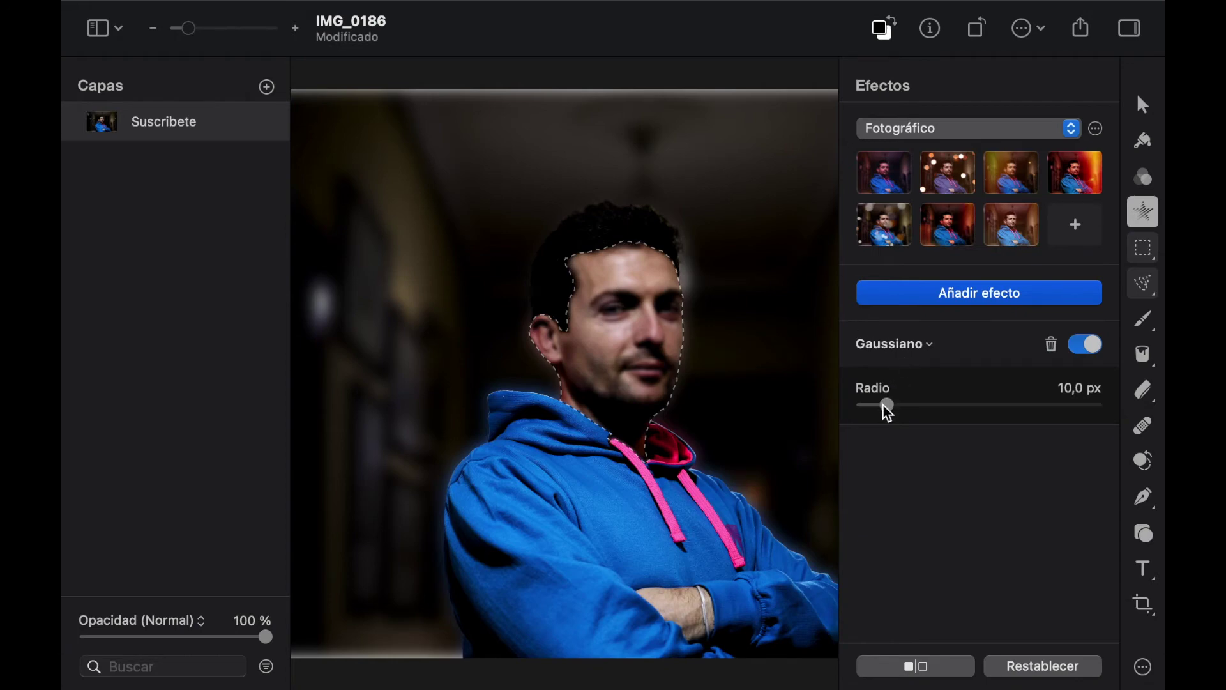
click(1085, 346)
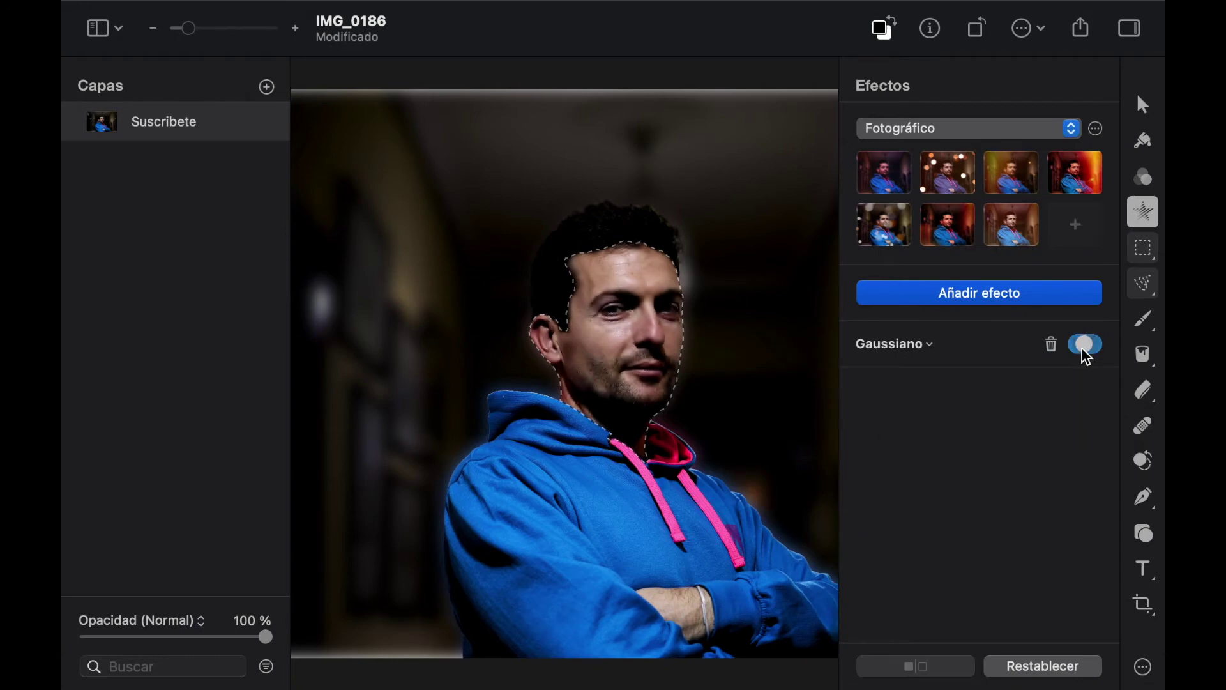
click(1085, 346)
click(1085, 346)
click(1085, 346)
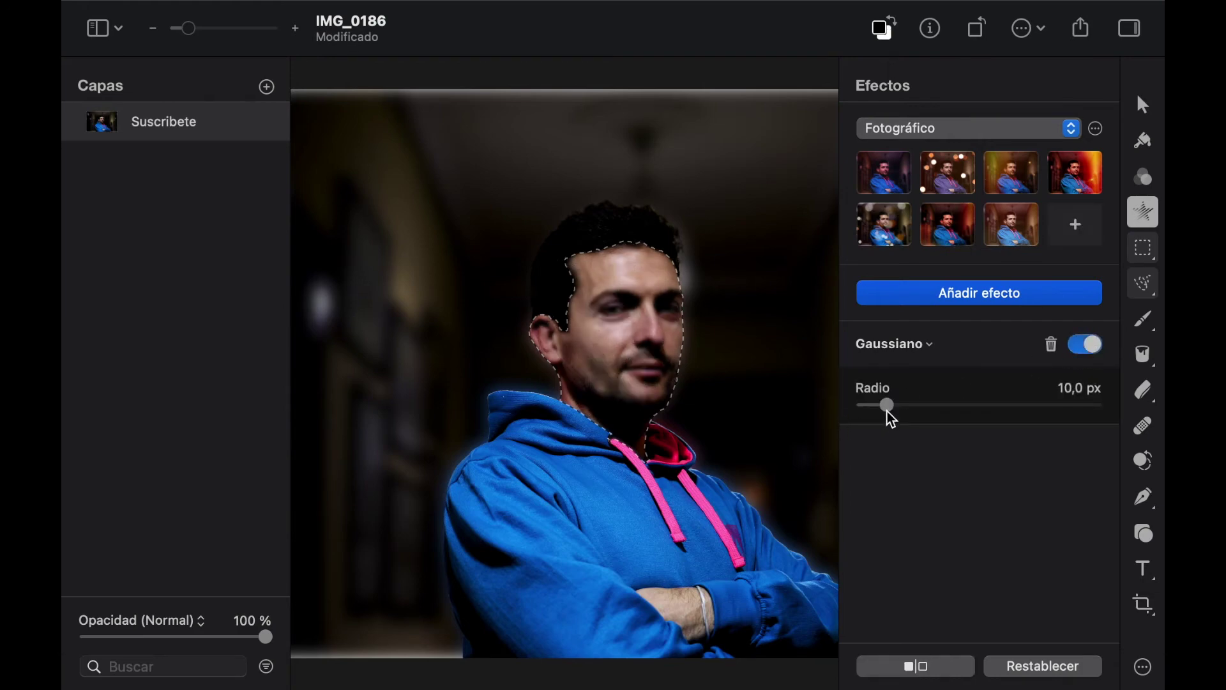
Try the Gaussiano blur at a 100 px radius, reduce the radius, and disable the effect
drag(887, 411, 1147, 418)
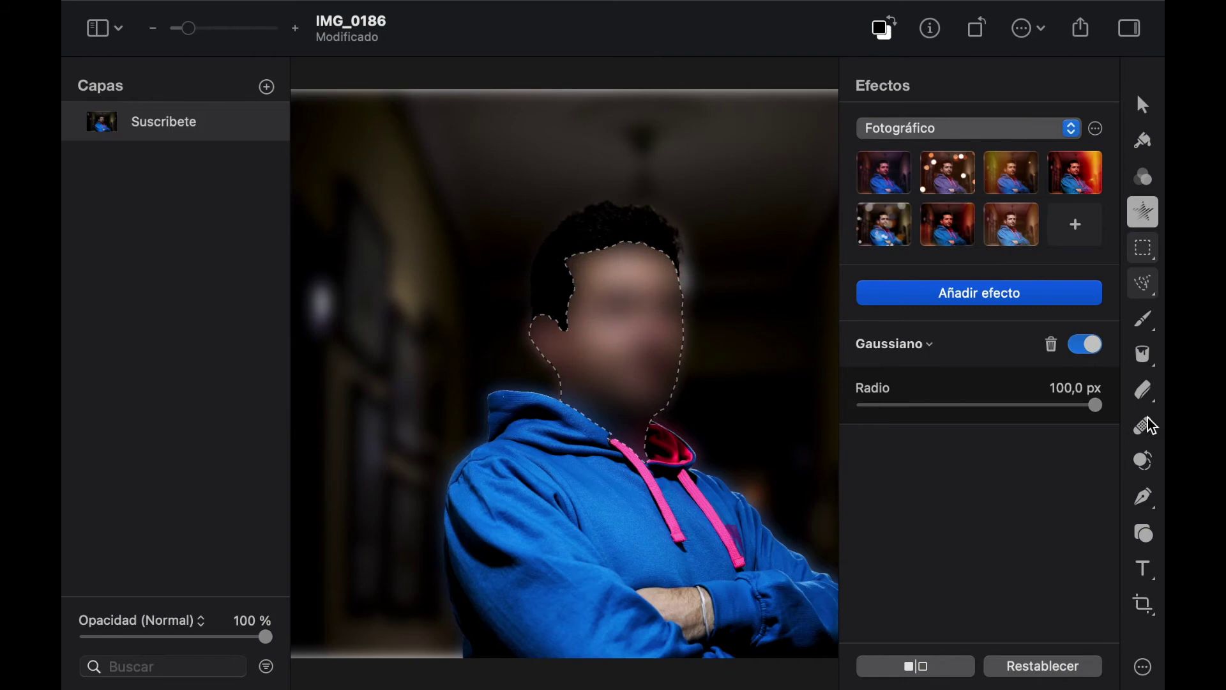
drag(1096, 407, 943, 406)
click(1085, 344)
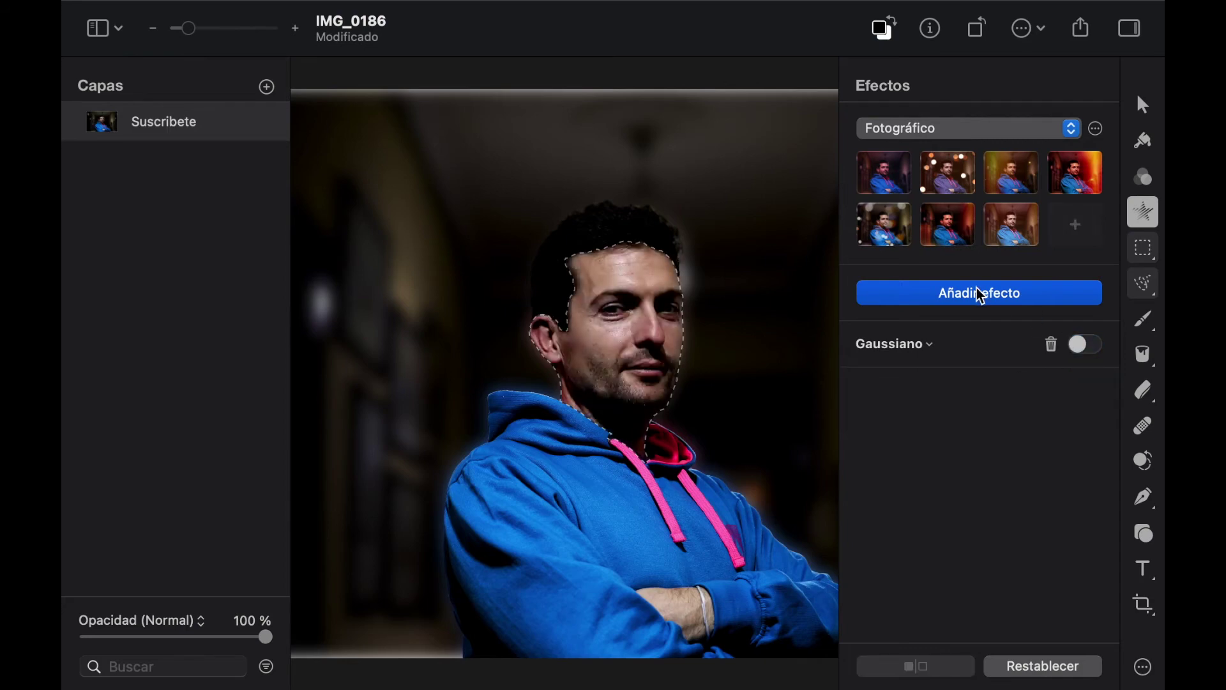
Add a Casilla blur to the selected face, increase its radius, and disable the effect
click(979, 294)
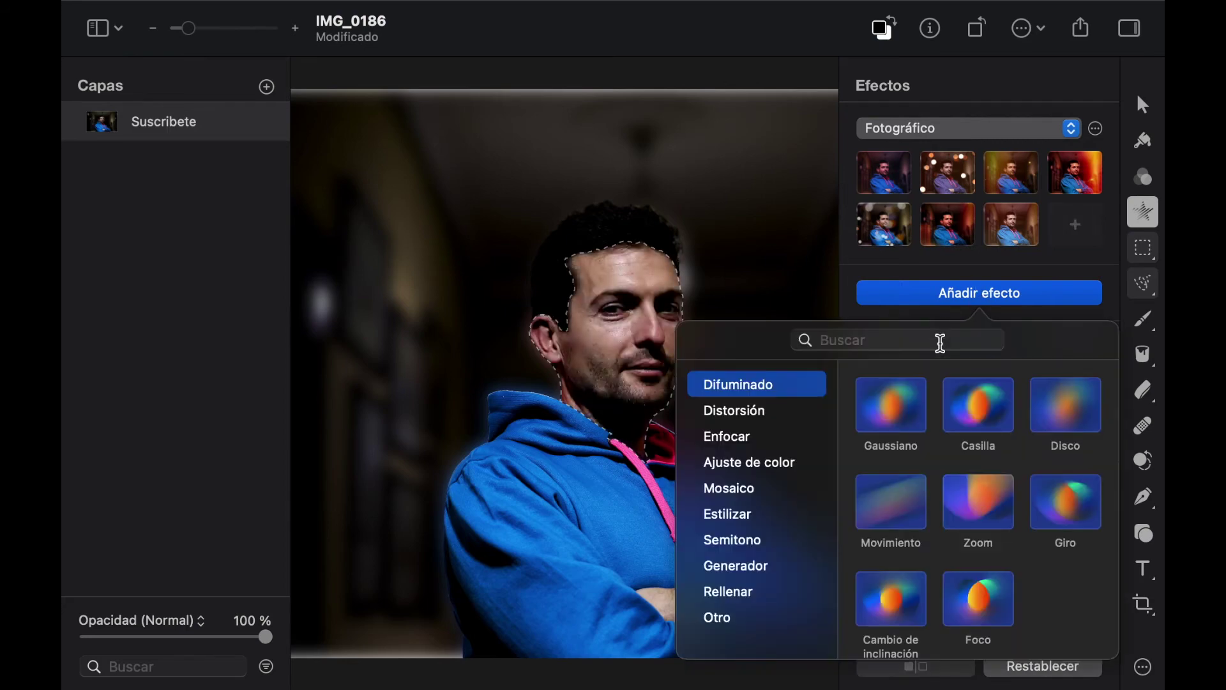
click(990, 415)
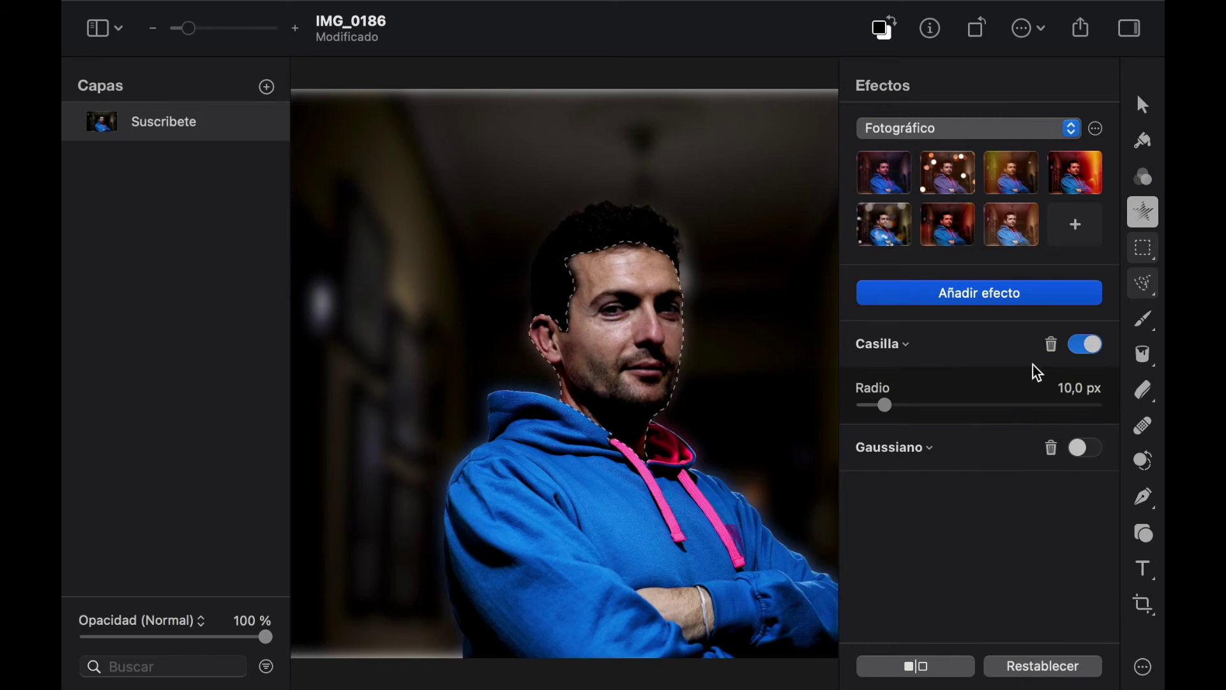
drag(884, 408, 914, 402)
click(1087, 346)
Add a Zoom blur to the selected face, vary its amount up and down, and disable the effect
click(1037, 294)
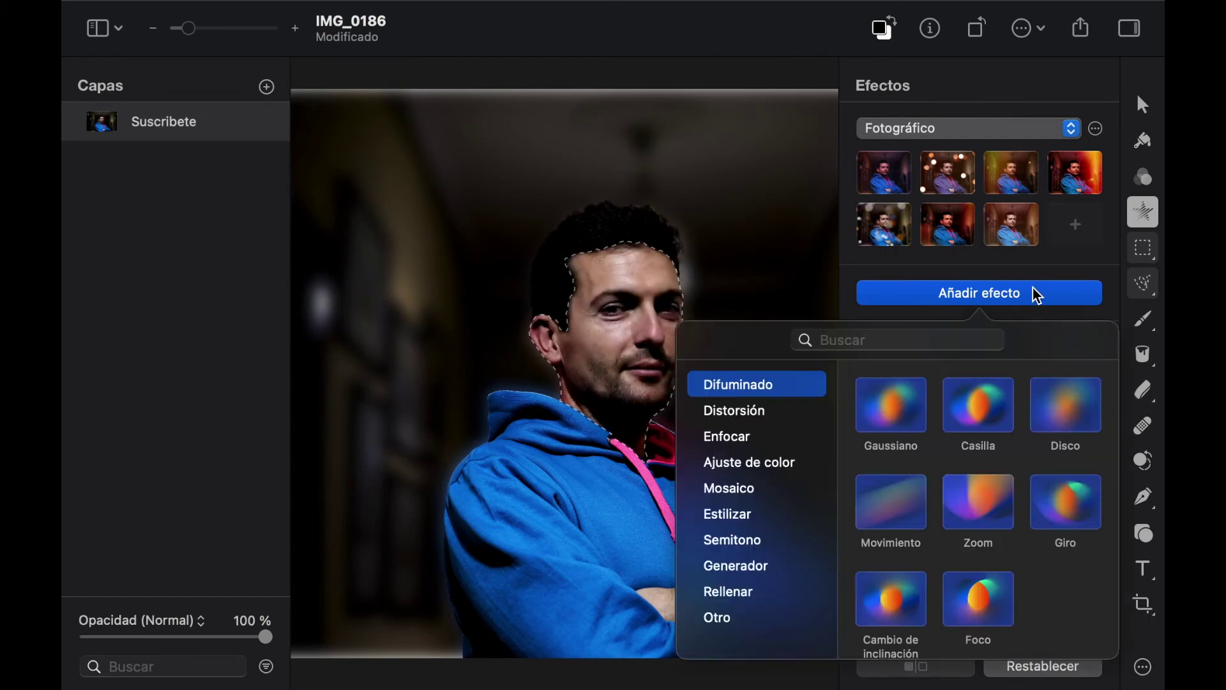
click(982, 504)
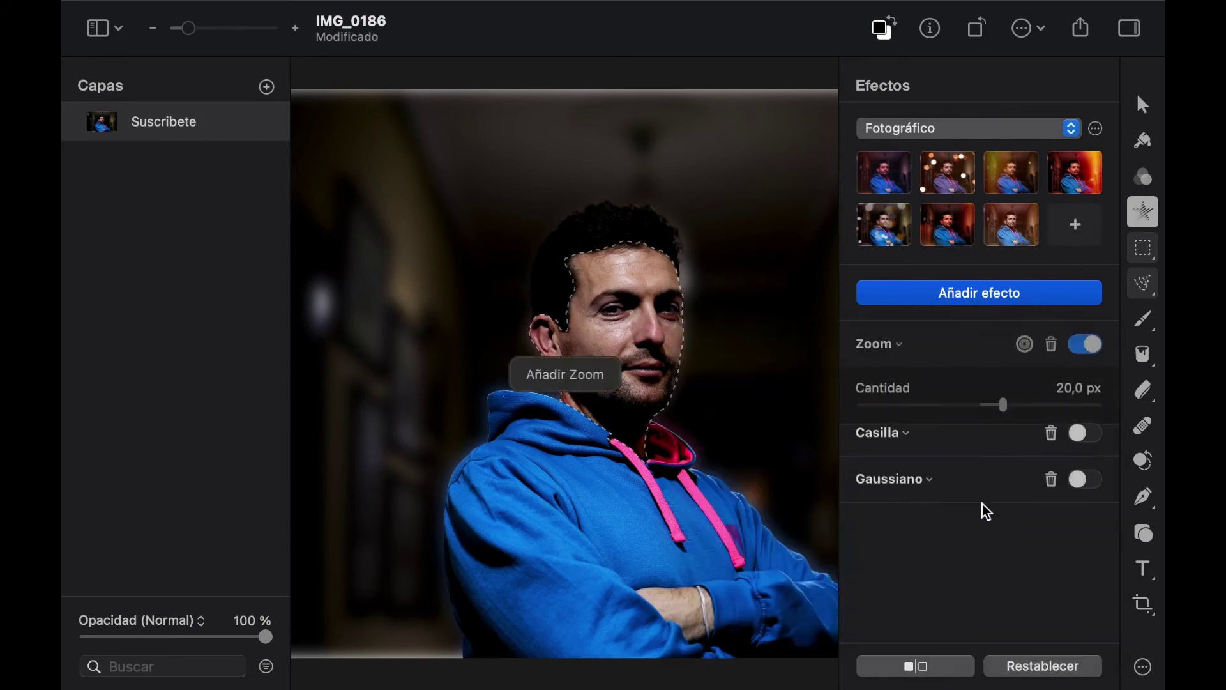
drag(999, 407, 1113, 426)
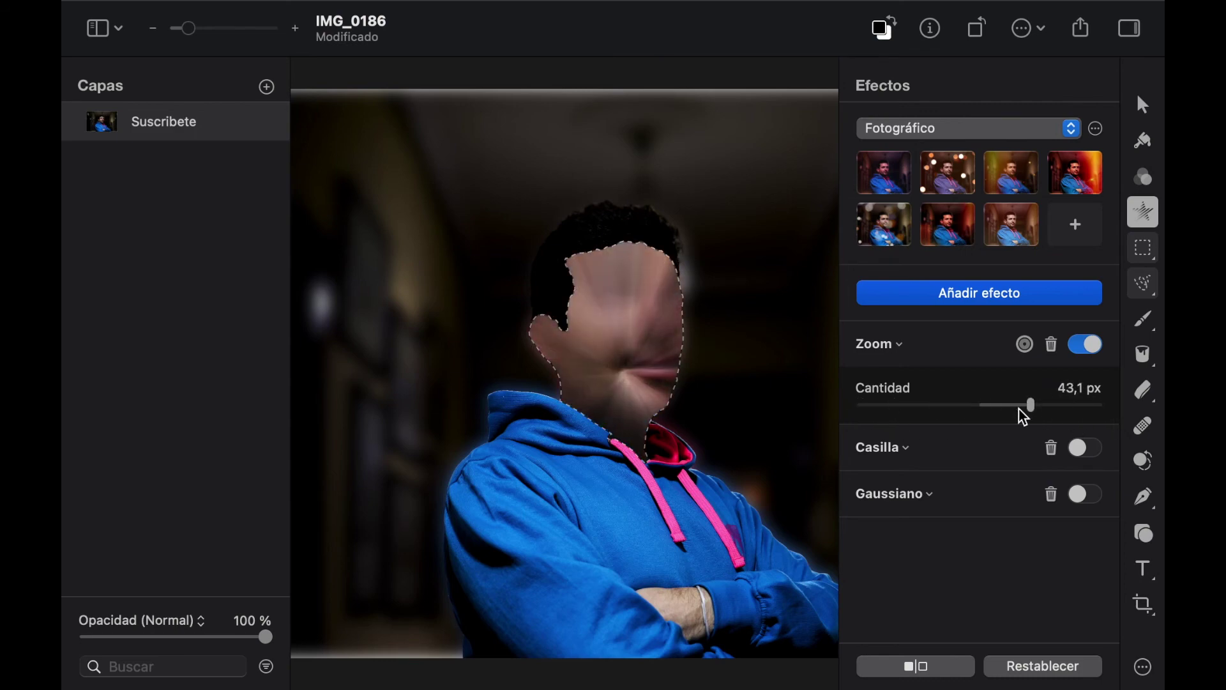
drag(1018, 409, 976, 405)
click(1085, 345)
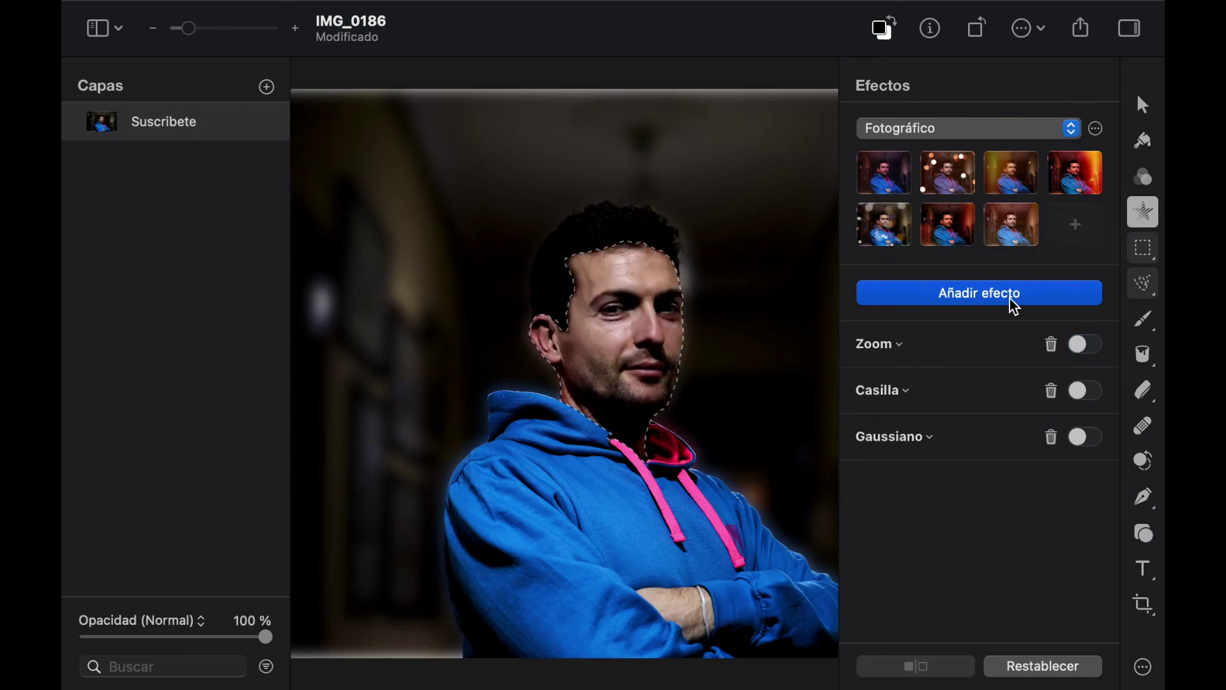
Add a Foco blur with Difuminado 100 px and Transición 100 %, move its outer handle closer to the face, and disable it
click(1010, 298)
click(987, 607)
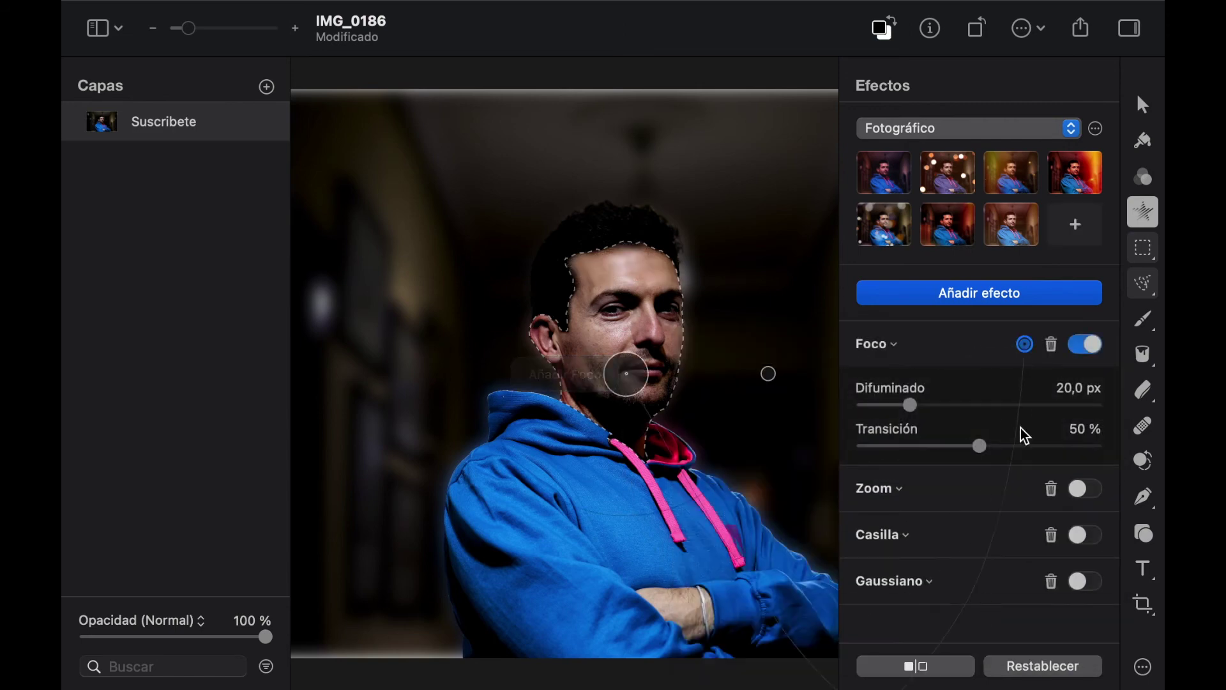
drag(913, 405, 1076, 410)
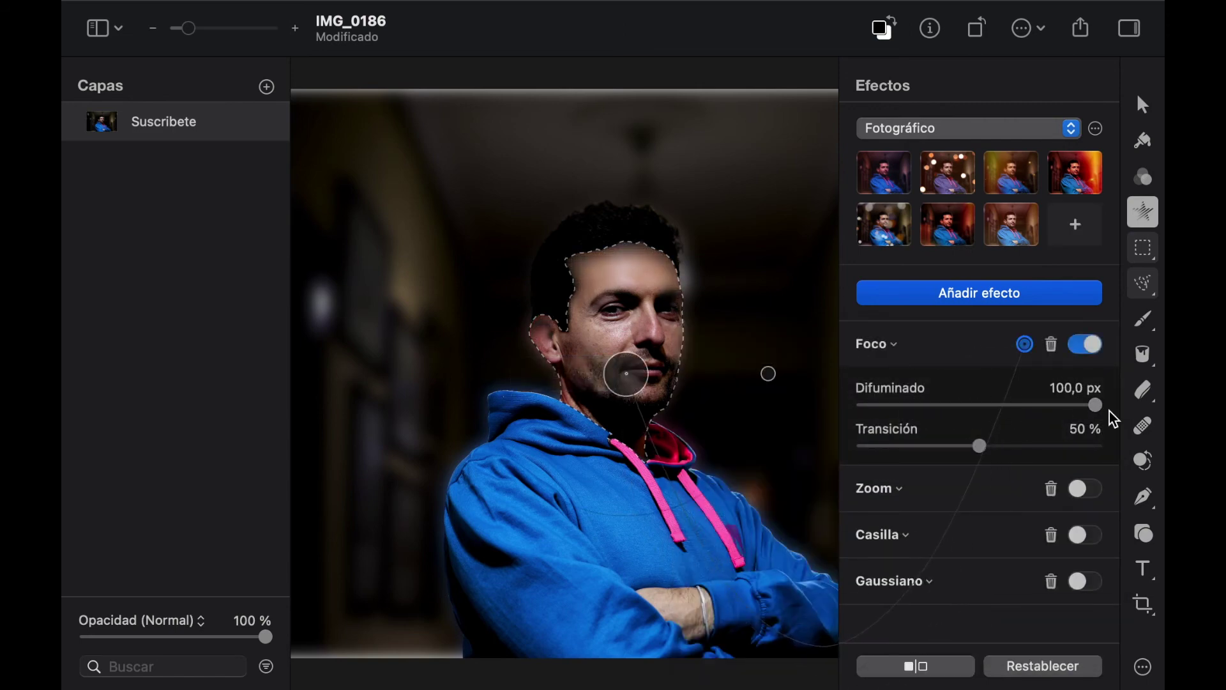
drag(981, 450, 1101, 449)
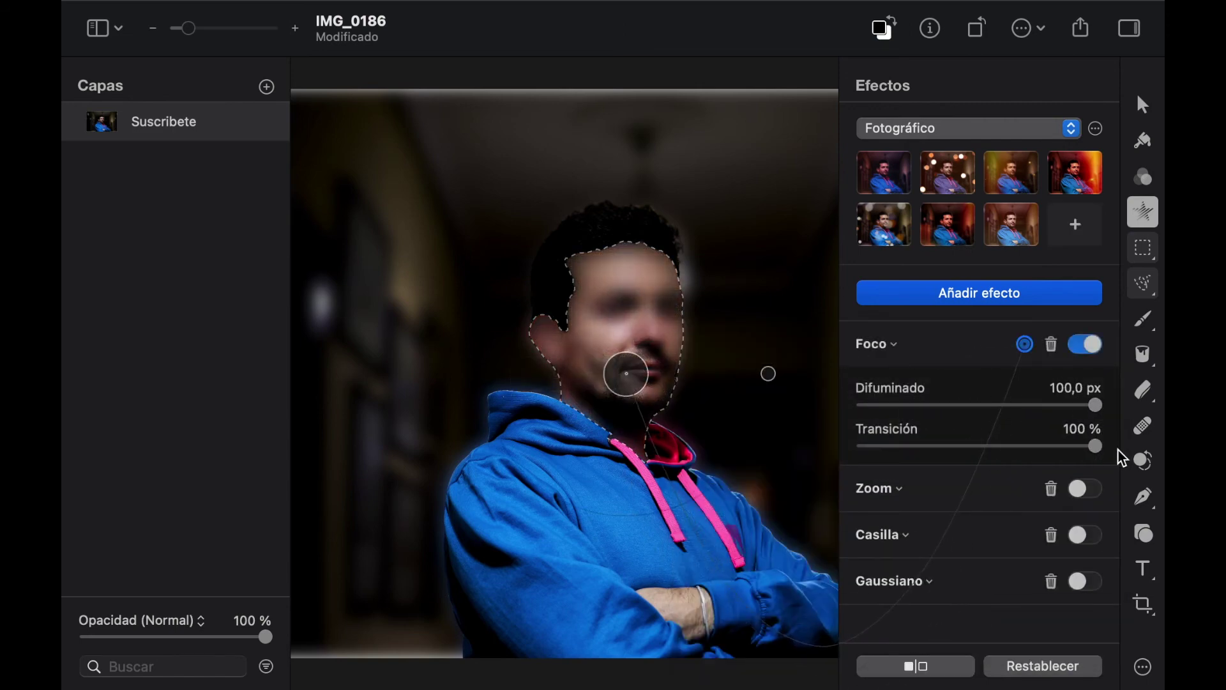
drag(772, 388, 732, 415)
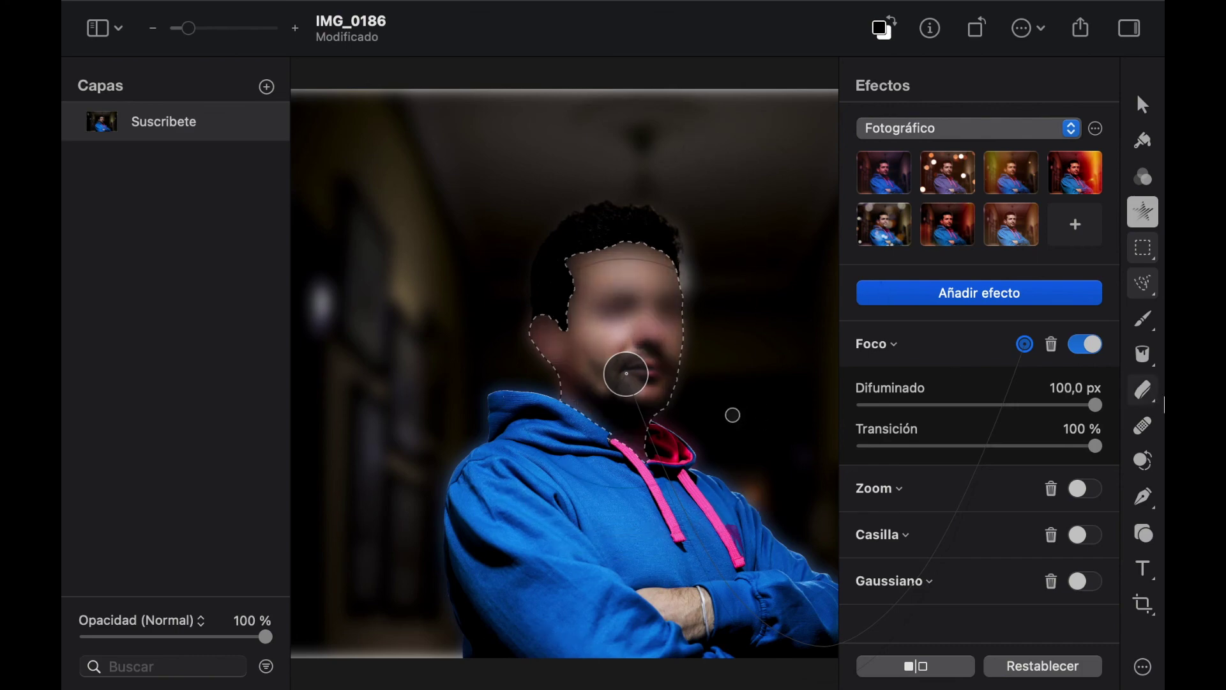
click(1084, 347)
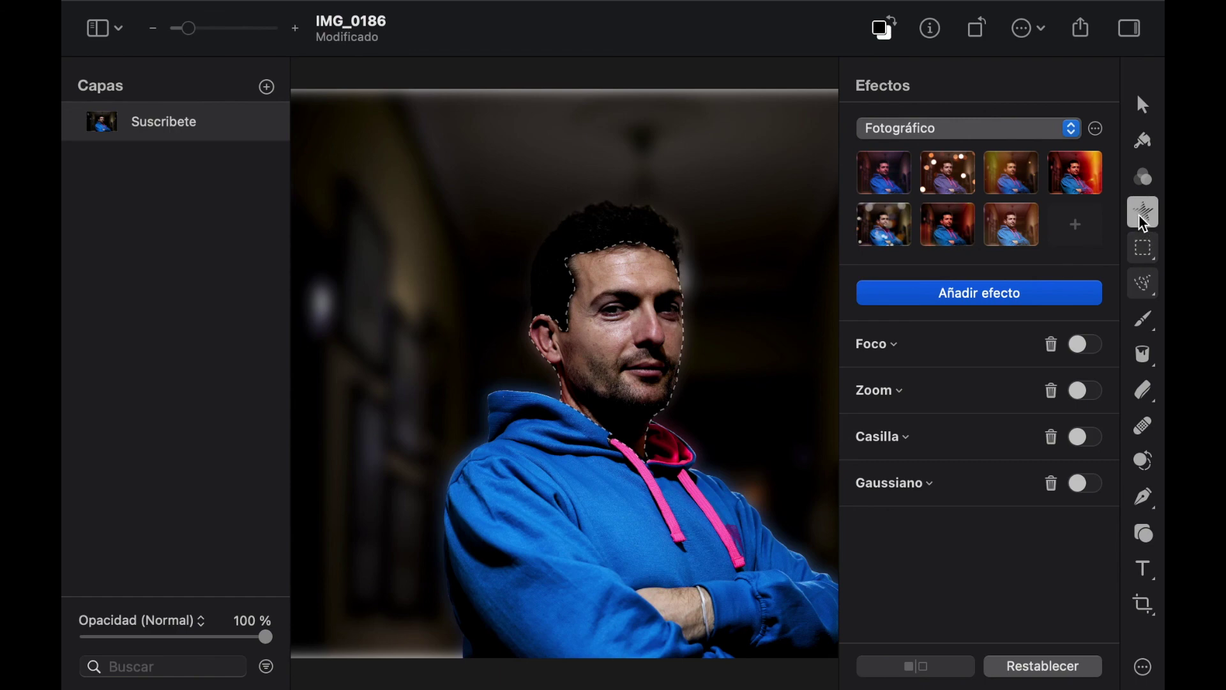
Open the collection of effects that can be added to the selected face
click(977, 293)
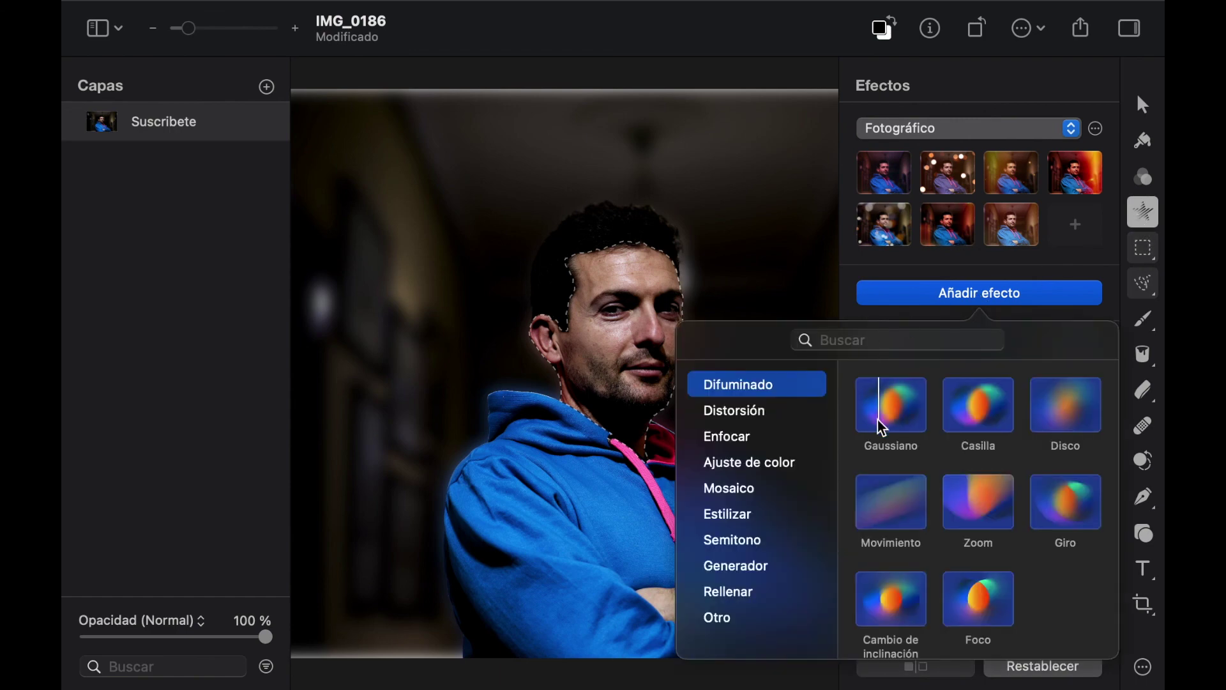